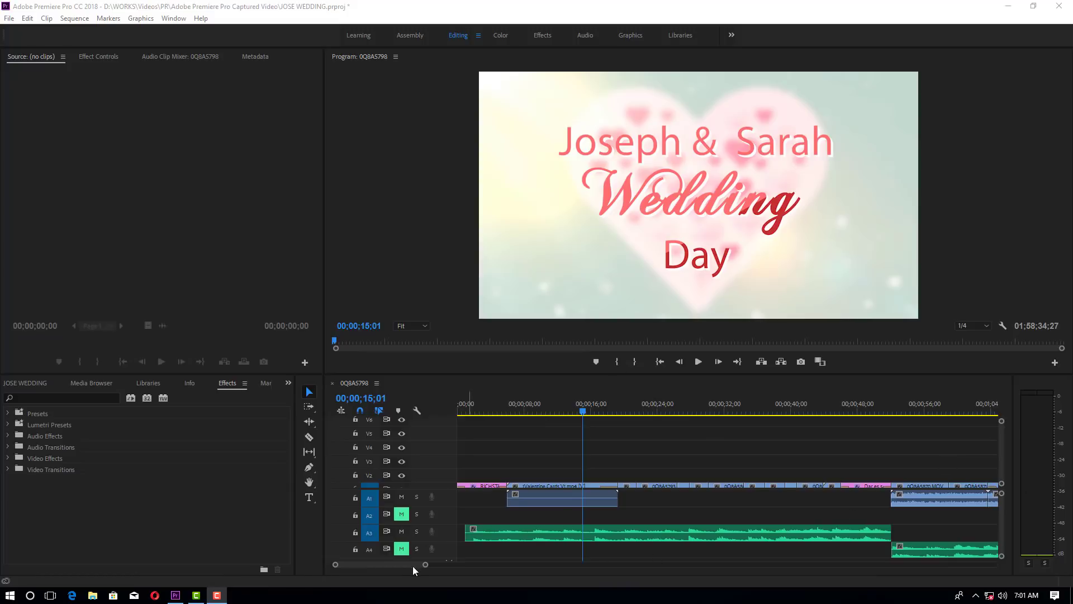
# - Zoom out the wedding timeline and bring up Export Settings with its Format list showing
pyautogui.click(430, 566)
pyautogui.moveTo(430, 566)
pyautogui.mouseDown()
pyautogui.moveTo(848, 495)
pyautogui.moveTo(1001, 494)
pyautogui.mouseUp()
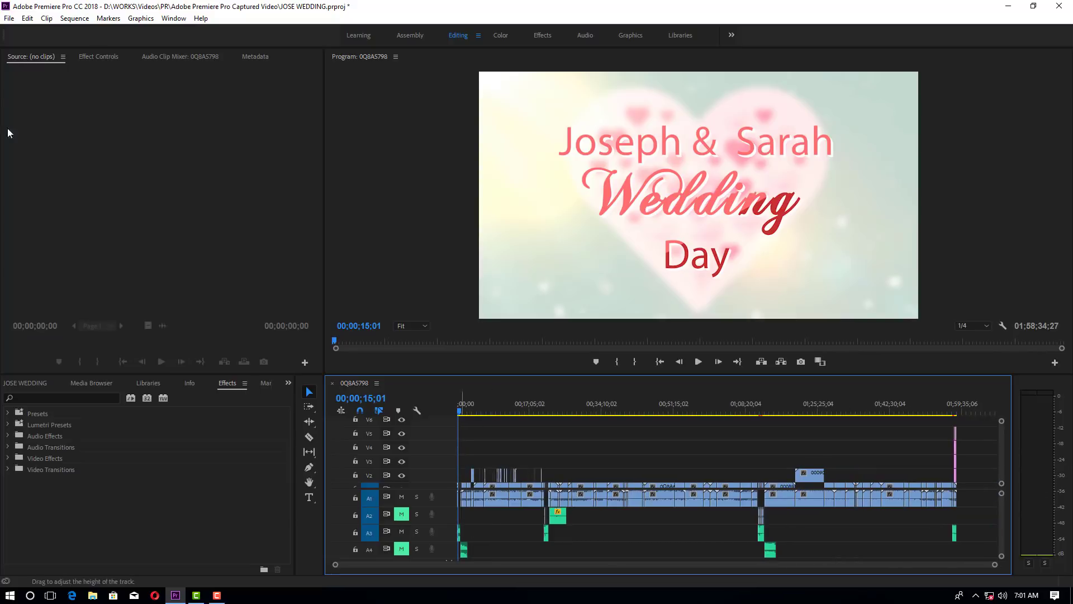
pyautogui.click(9, 18)
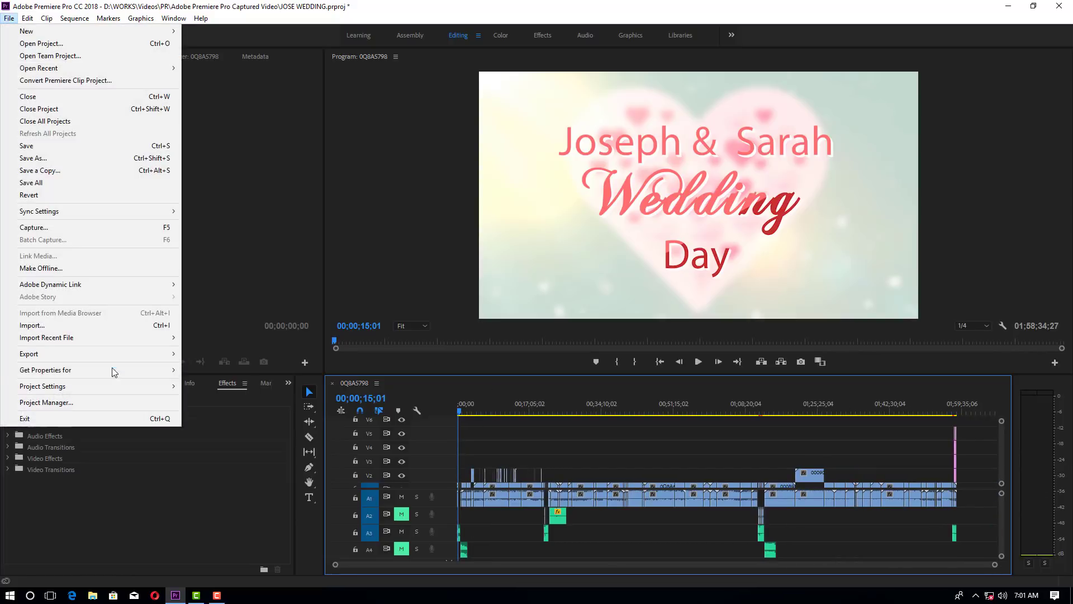
pyautogui.moveTo(140, 354)
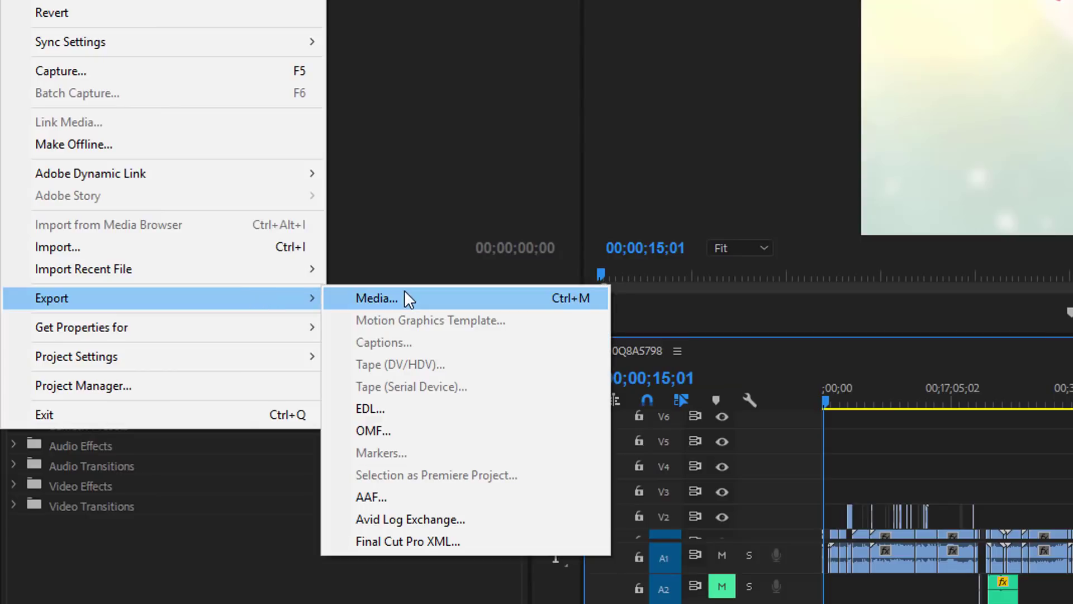
pyautogui.click(404, 289)
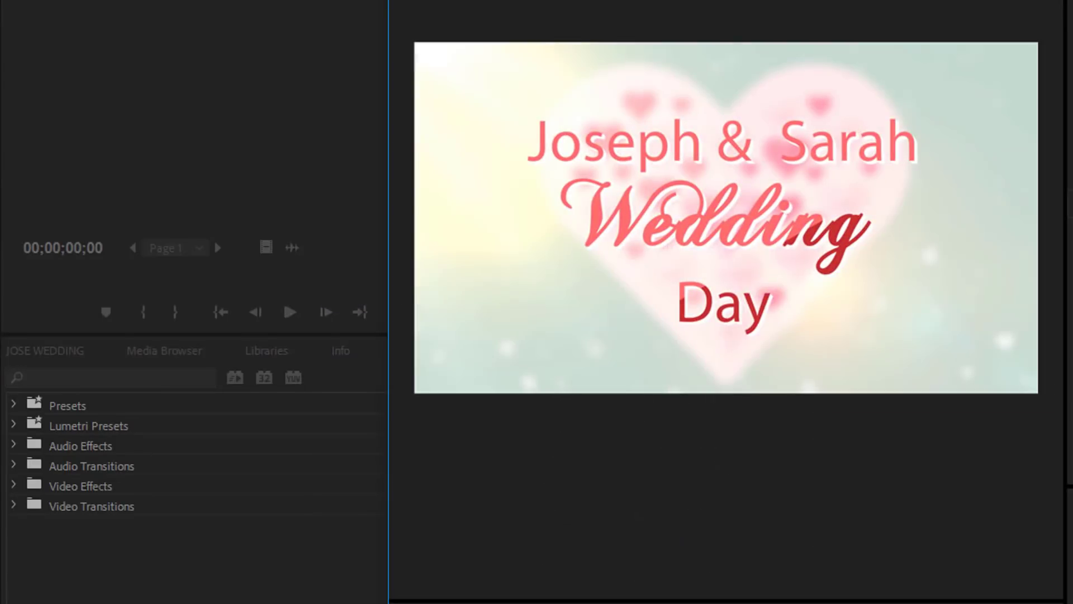
pyautogui.click(709, 116)
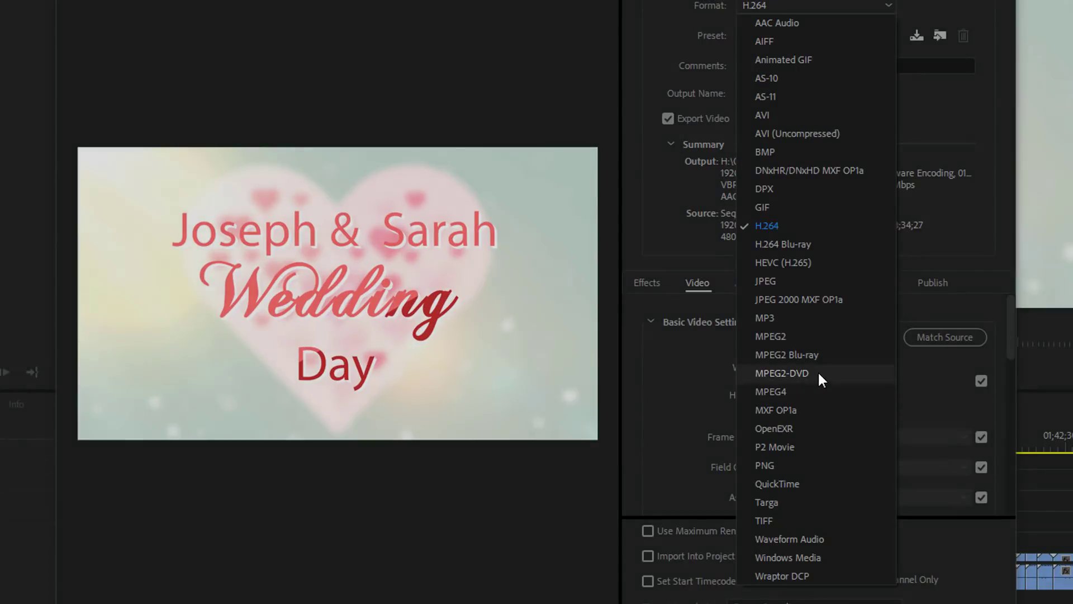
# - Switch the export format to MPEG2-DVD with DVD multiplexing, giving a Custom preset and single .mpg
pyautogui.click(818, 373)
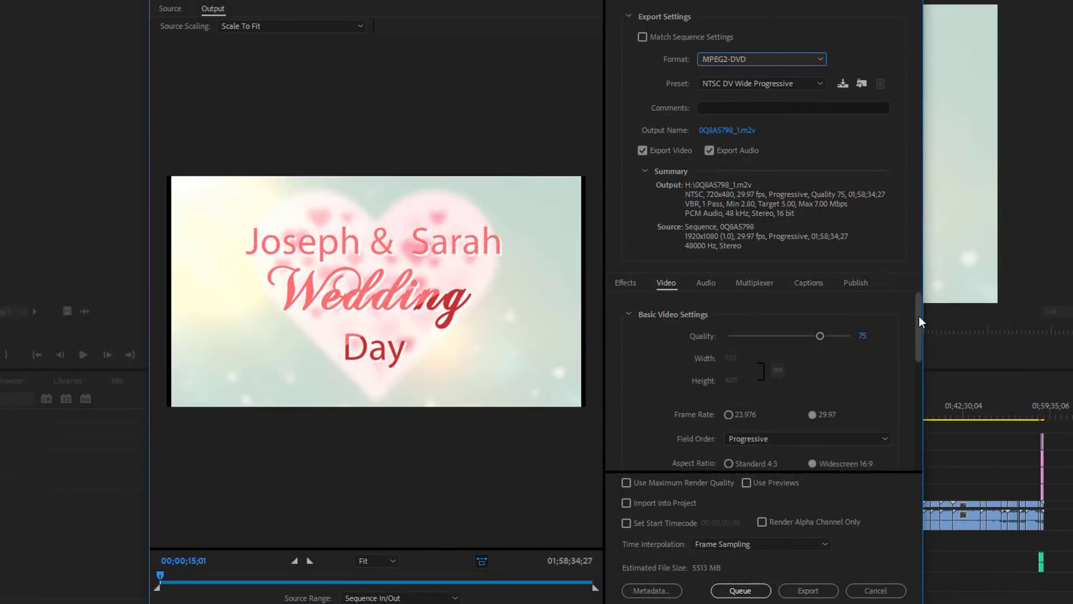
pyautogui.moveTo(919, 317)
pyautogui.mouseDown()
pyautogui.moveTo(918, 385)
pyautogui.moveTo(928, 302)
pyautogui.mouseUp()
pyautogui.click(763, 286)
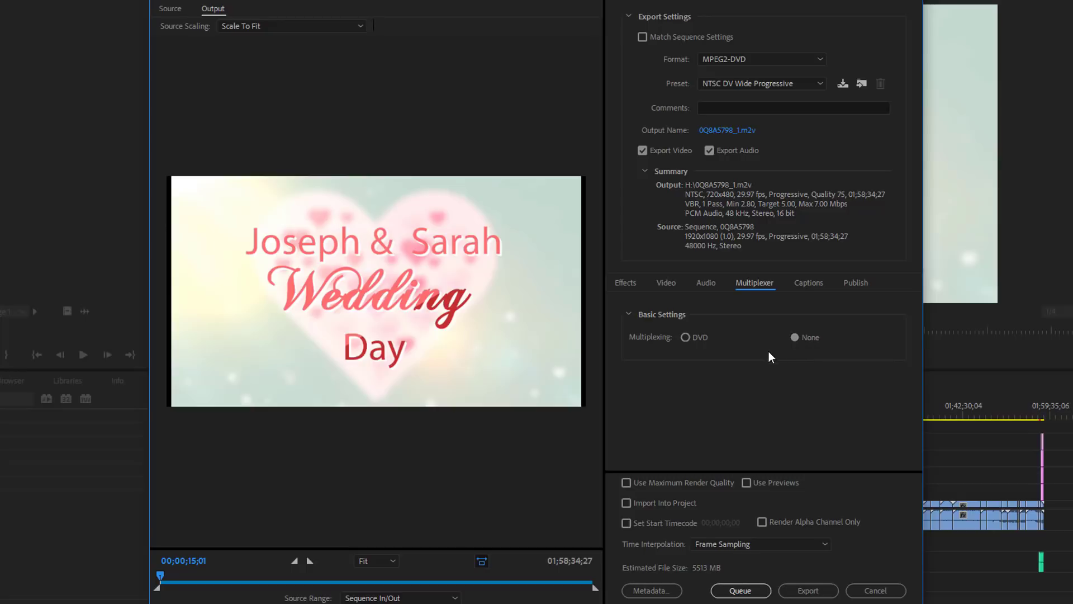
pyautogui.click(686, 337)
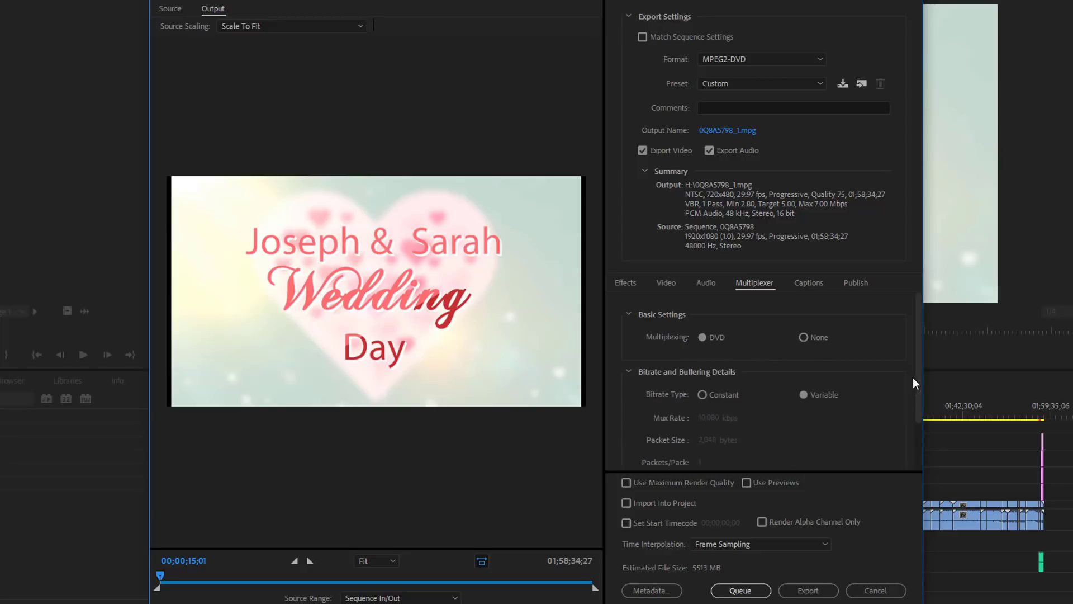
pyautogui.moveTo(918, 377); pyautogui.dragTo(903, 438)
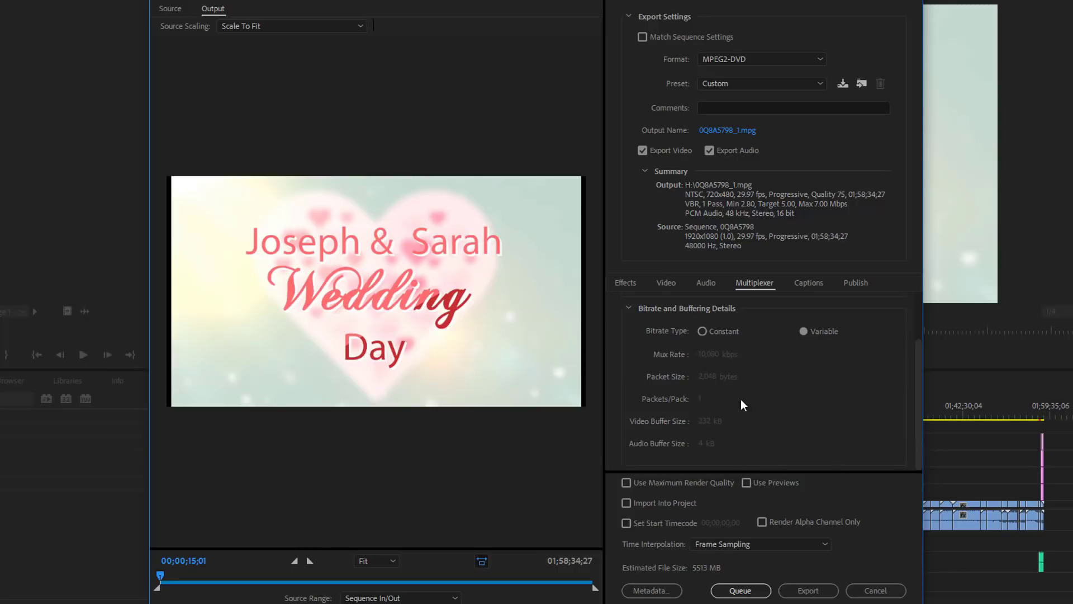
# - Raise the Basic Video Settings Quality slider from 75 to 100
pyautogui.click(667, 284)
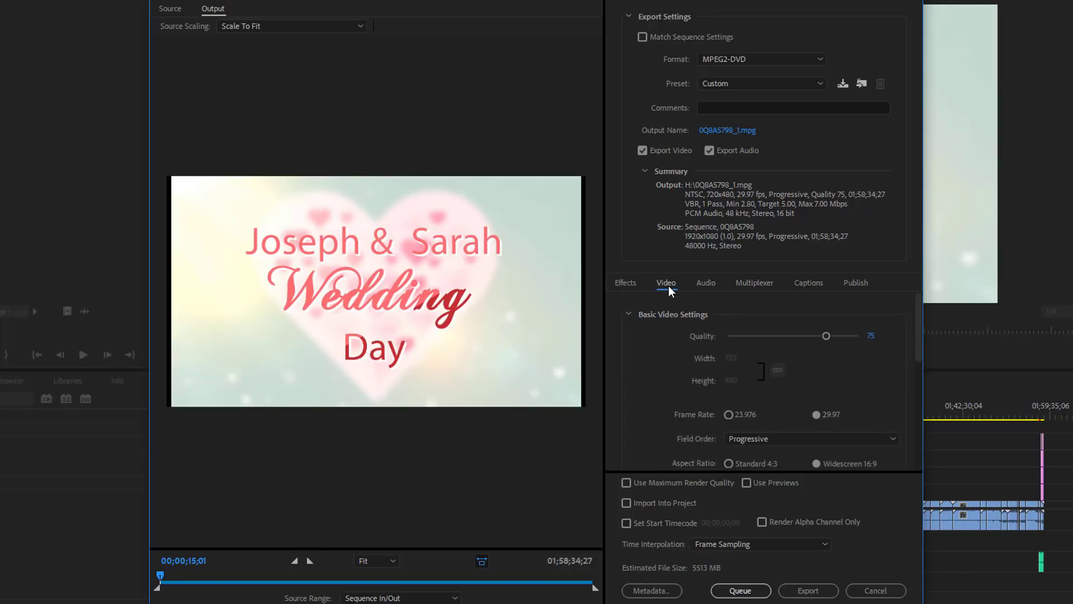
pyautogui.moveTo(917, 343); pyautogui.dragTo(917, 345)
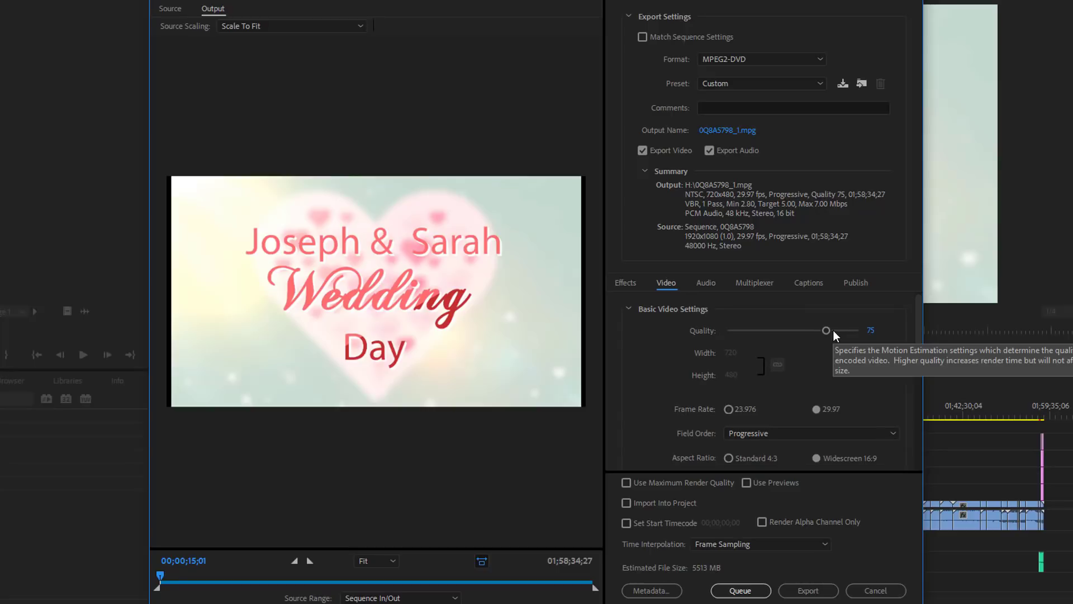
pyautogui.moveTo(834, 330)
pyautogui.mouseDown()
pyautogui.moveTo(821, 333)
pyautogui.moveTo(869, 332)
pyautogui.mouseUp()
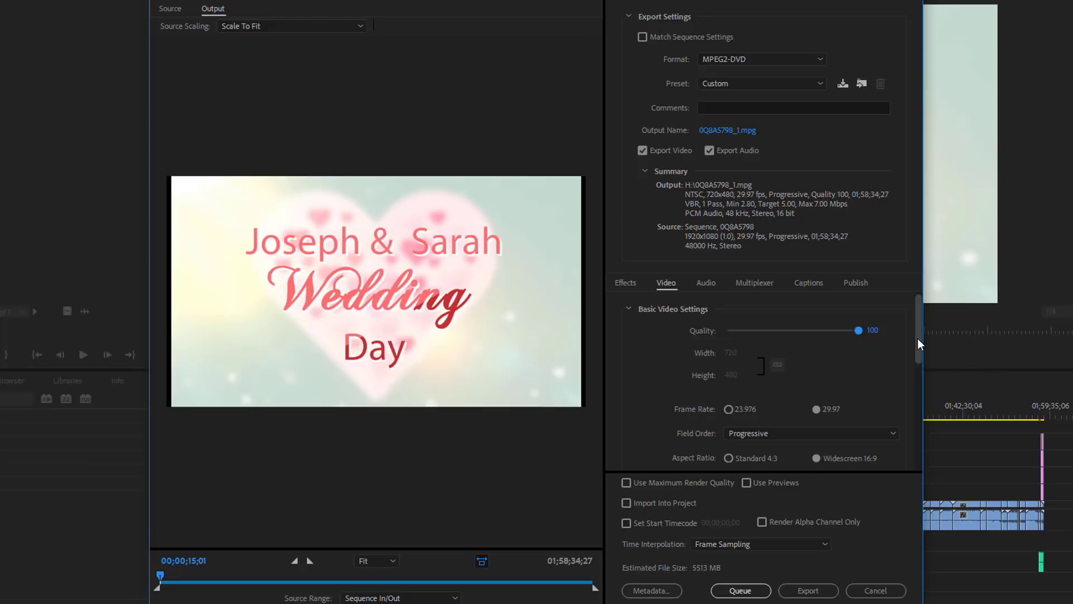
pyautogui.moveTo(918, 337); pyautogui.dragTo(914, 365)
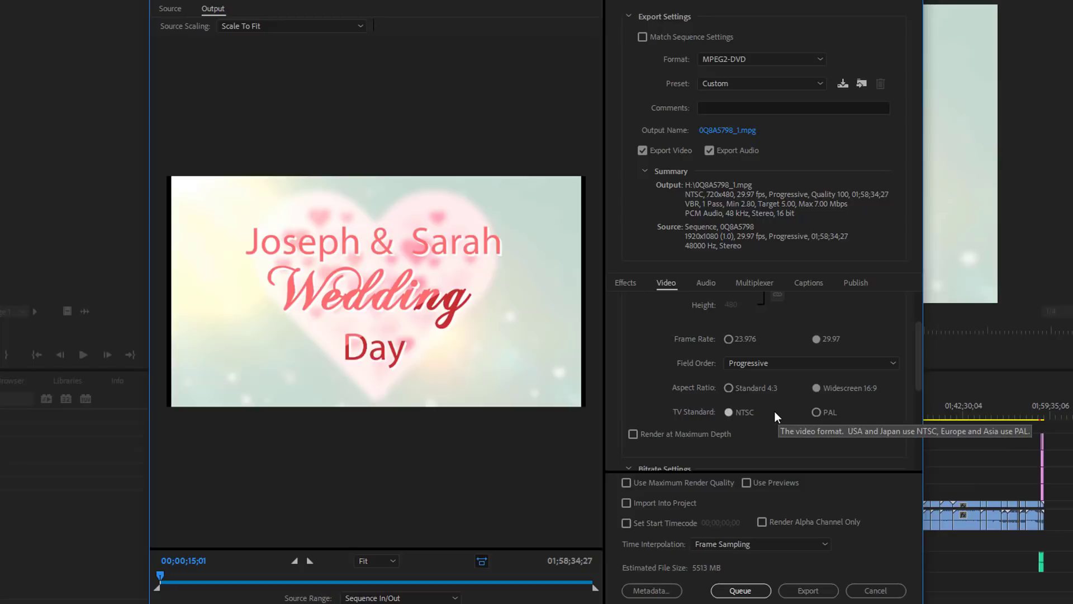
# - Keep the Widescreen 16:9 aspect ratio after trying 4:3, and enable Render at Maximum Depth
pyautogui.click(741, 390)
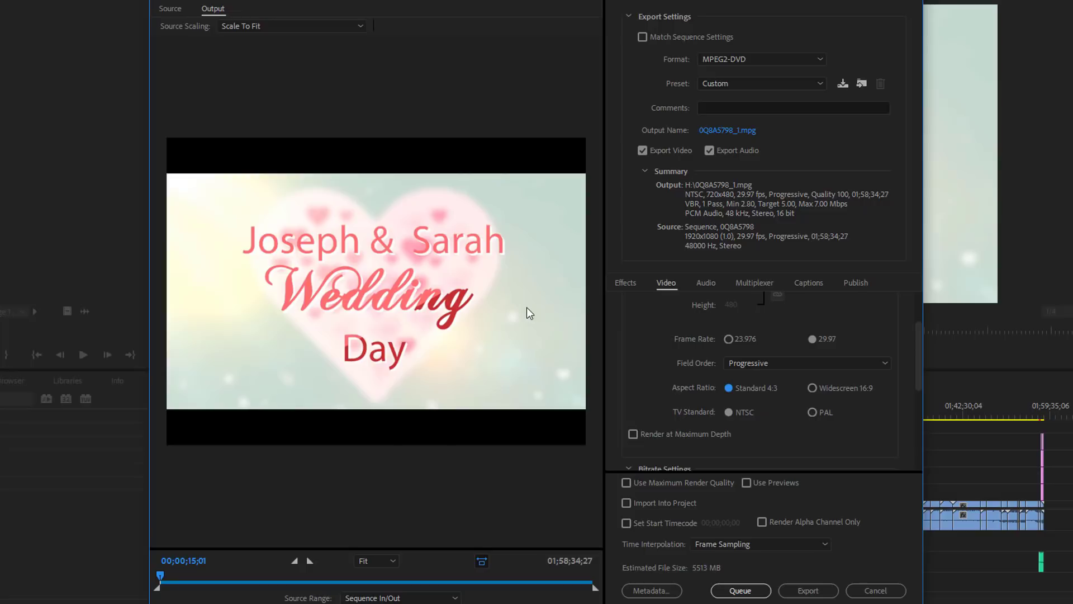
pyautogui.click(817, 388)
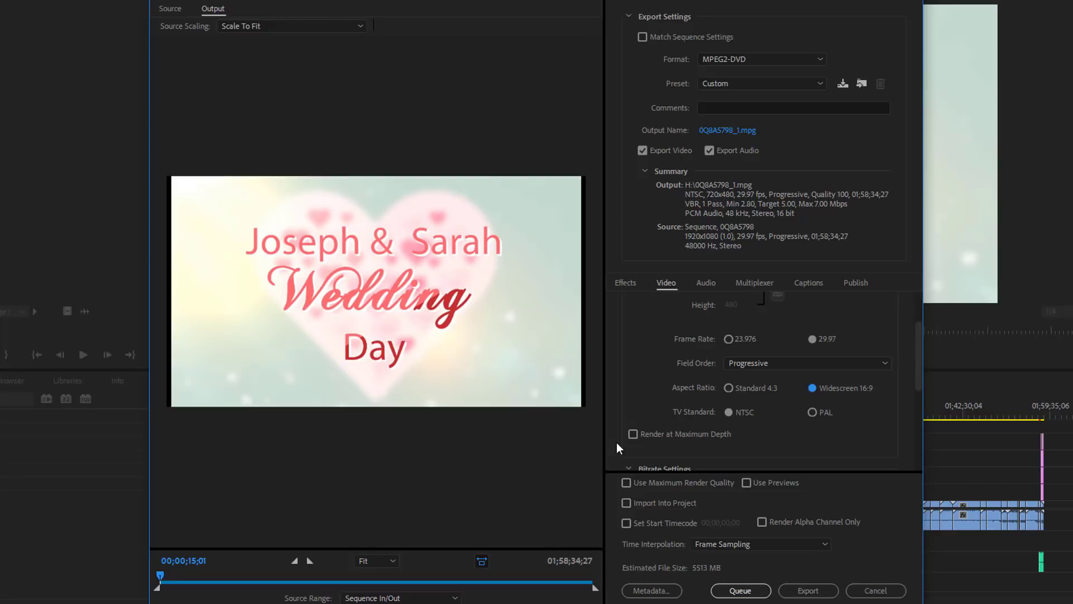
pyautogui.click(646, 436)
pyautogui.moveTo(920, 373); pyautogui.dragTo(917, 421)
pyautogui.moveTo(917, 433); pyautogui.dragTo(920, 382)
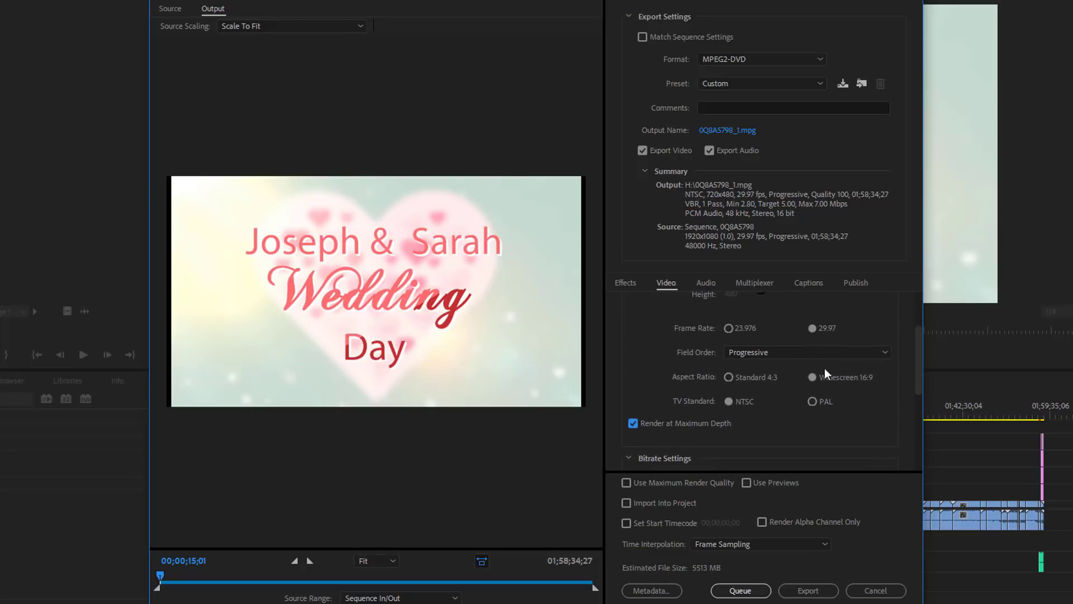
pyautogui.moveTo(918, 377); pyautogui.dragTo(914, 454)
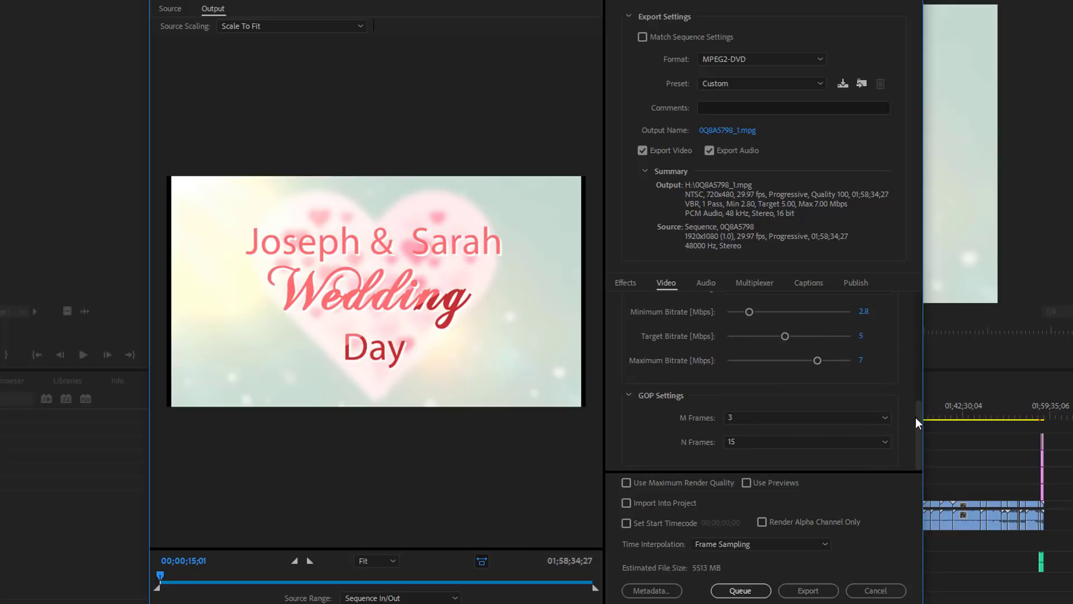
pyautogui.moveTo(916, 417); pyautogui.dragTo(918, 400)
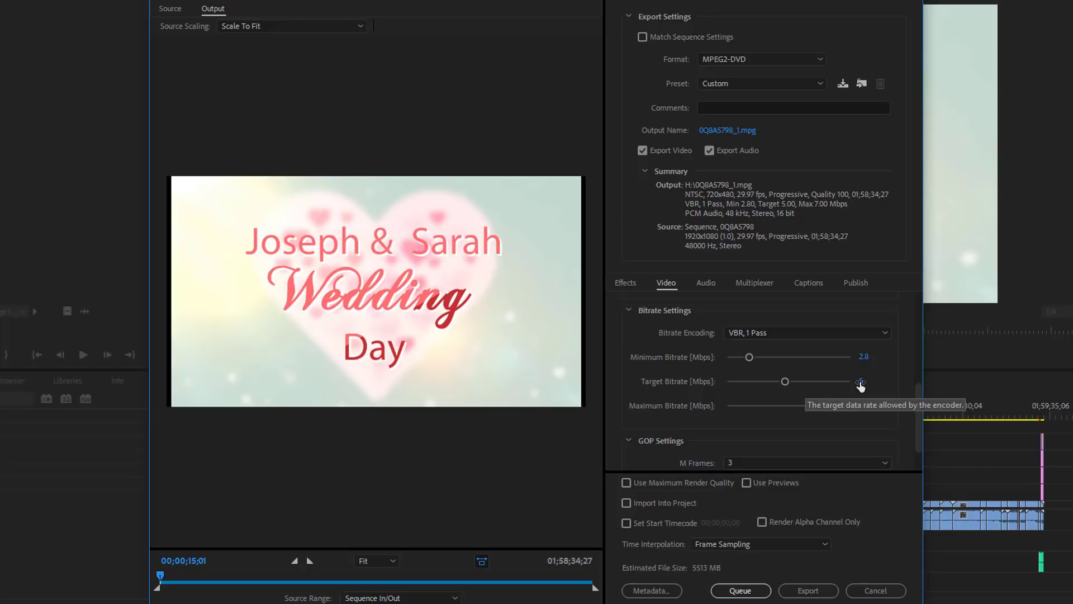
# - Enter bitrates of target 4, minimum 3 and maximum 8 Mbps
pyautogui.write('4')
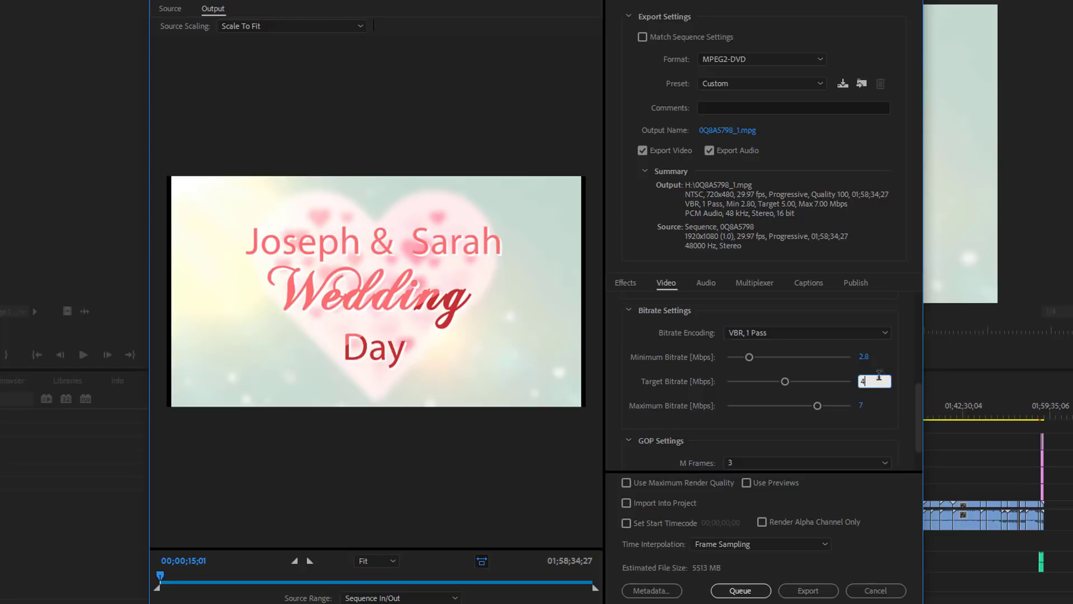
pyautogui.press('Return')
pyautogui.click(864, 357)
pyautogui.press('Return')
pyautogui.write('3')
pyautogui.press('Return')
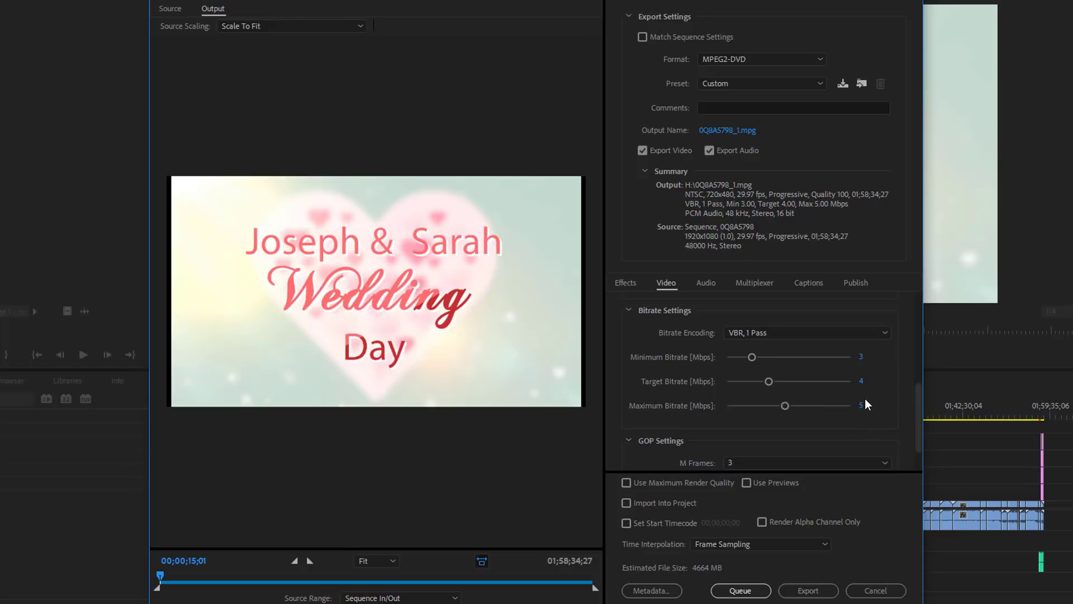
pyautogui.click(862, 406)
pyautogui.write('8')
pyautogui.press('Return')
pyautogui.press('Return')
pyautogui.press('Return')
# - Set the target bitrate to 5 Mbps and enable Use Maximum Render Quality, trying Use Previews
pyautogui.write('5')
pyautogui.press('Return')
pyautogui.press('Return')
pyautogui.moveTo(921, 425); pyautogui.dragTo(916, 454)
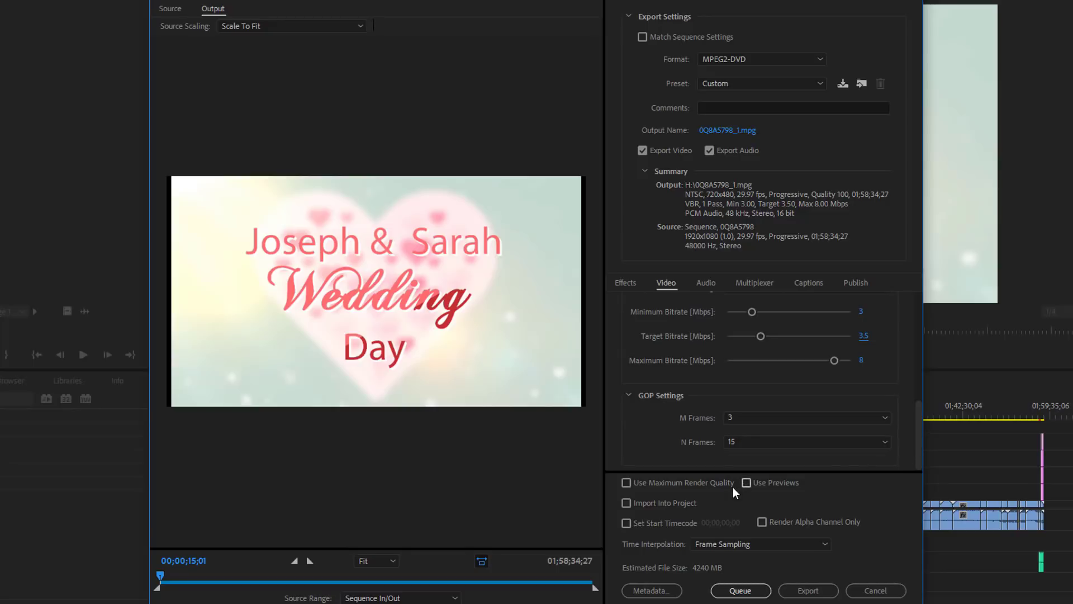
pyautogui.click(692, 485)
pyautogui.click(747, 483)
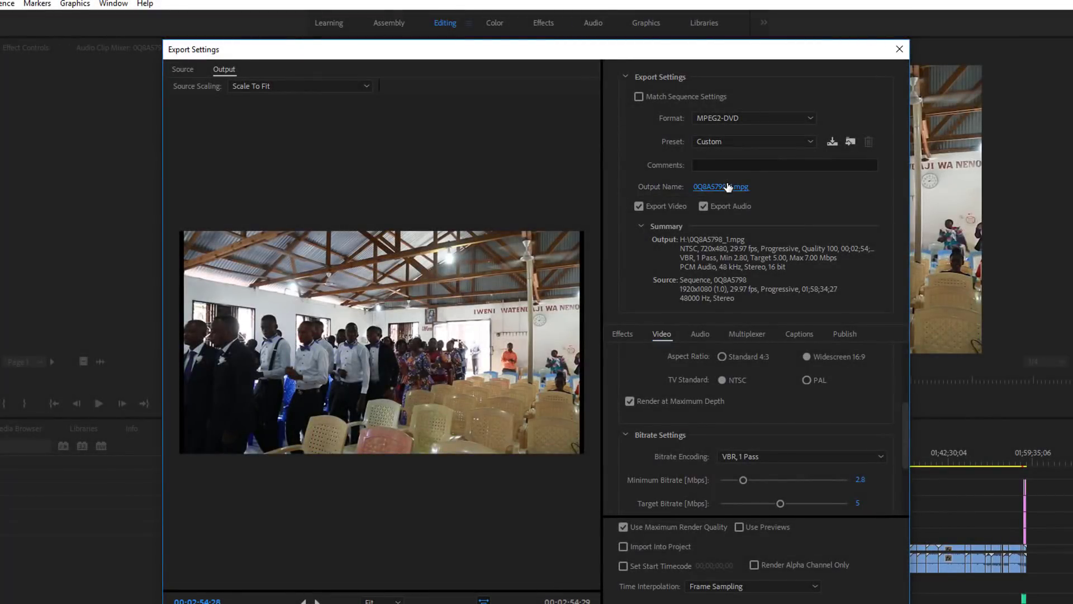
# - Name the output SampleDVD.mpg on Local Disk (D:) and start the export render
pyautogui.click(728, 186)
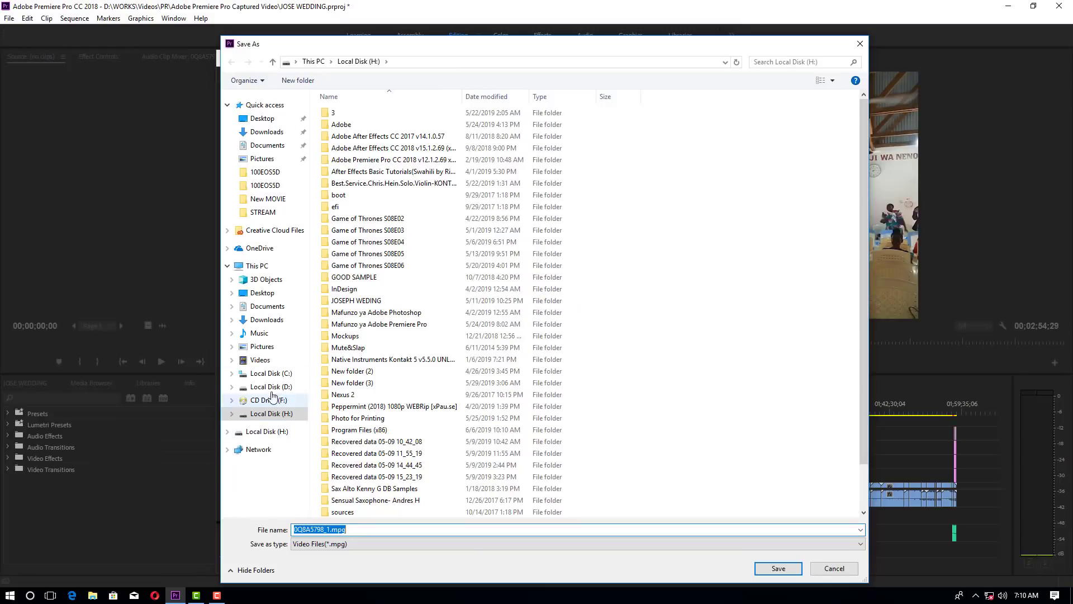
pyautogui.click(266, 386)
pyautogui.click(329, 529)
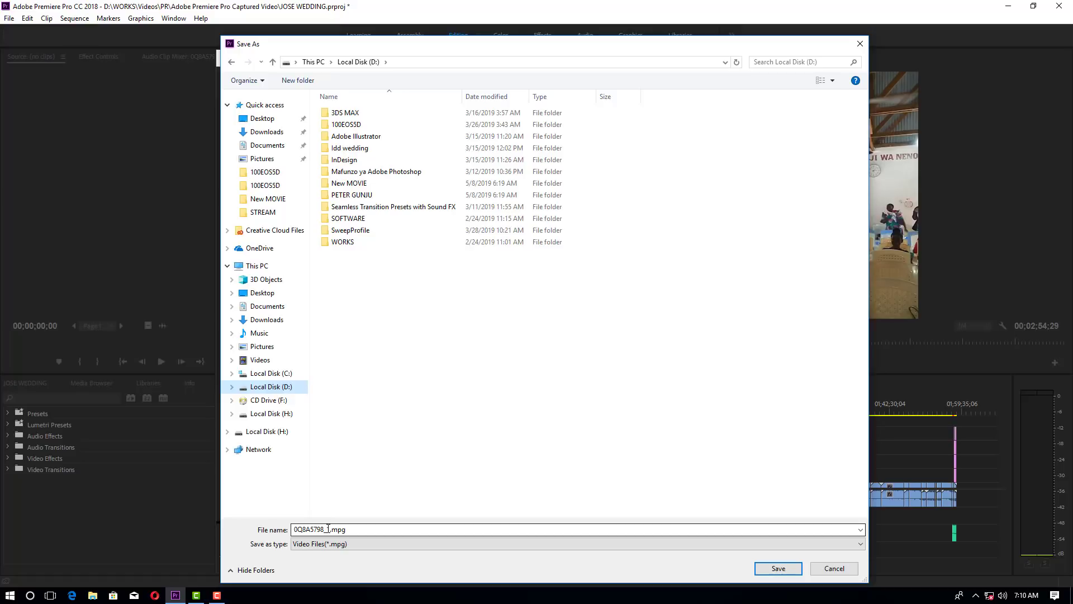
pyautogui.doubleClick(329, 529)
pyautogui.moveTo(328, 529); pyautogui.dragTo(281, 528)
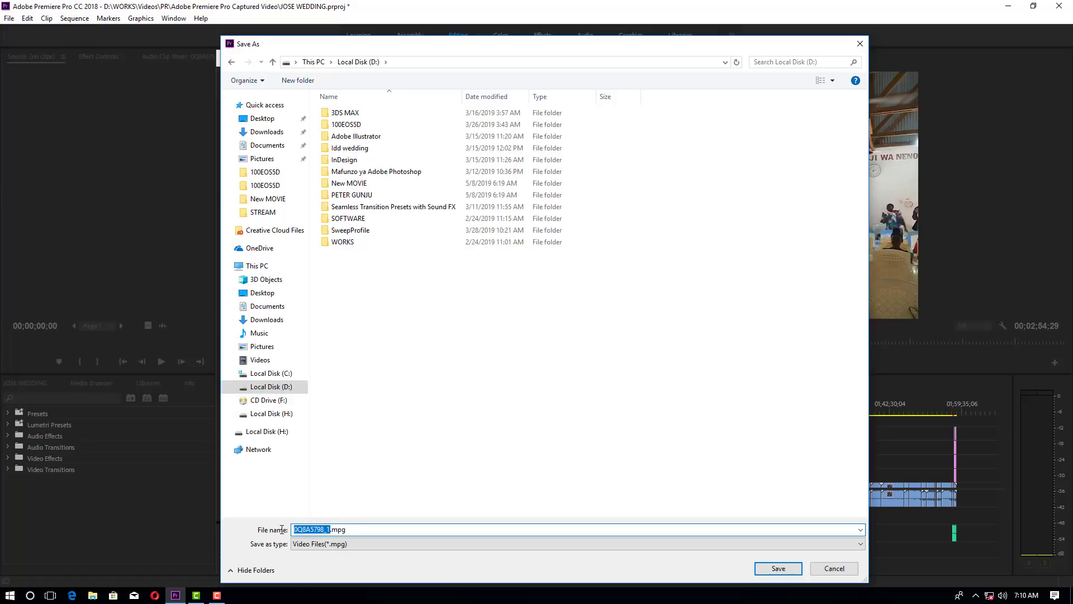
pyautogui.write('Sam')
pyautogui.write('pleD')
pyautogui.write('VD')
pyautogui.click(775, 568)
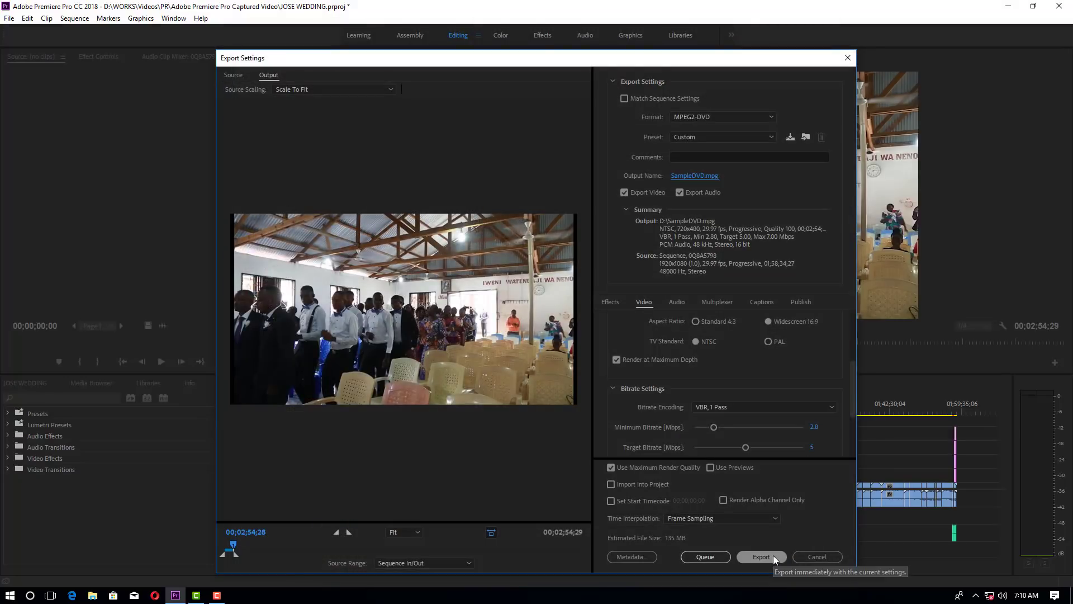
pyautogui.click(773, 555)
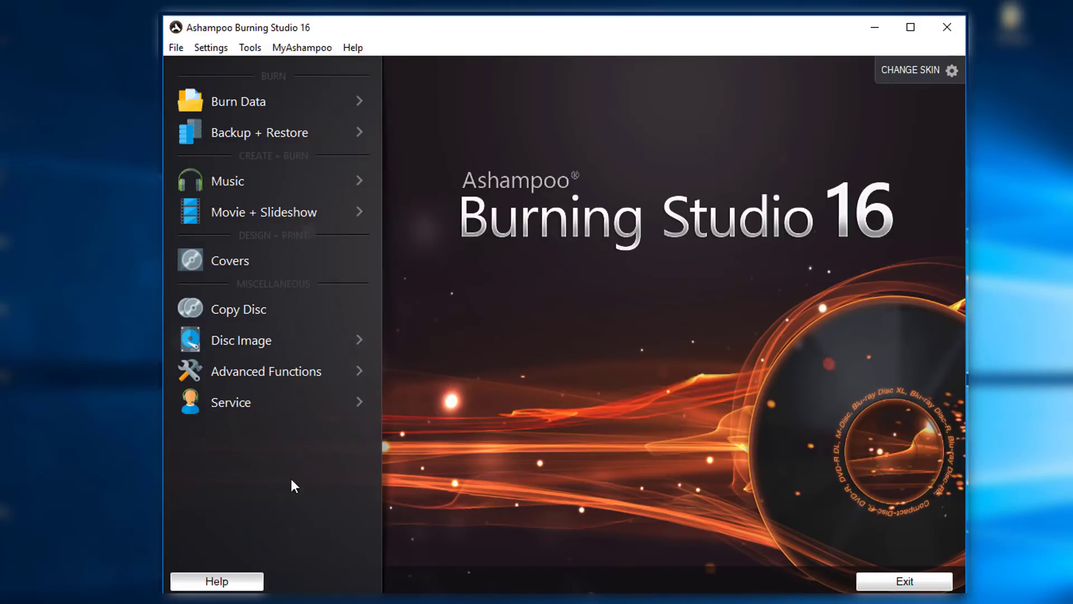
# - Start a new project via Movie + Slideshow > Create Movie/Slideshow DVD
pyautogui.moveTo(310, 217)
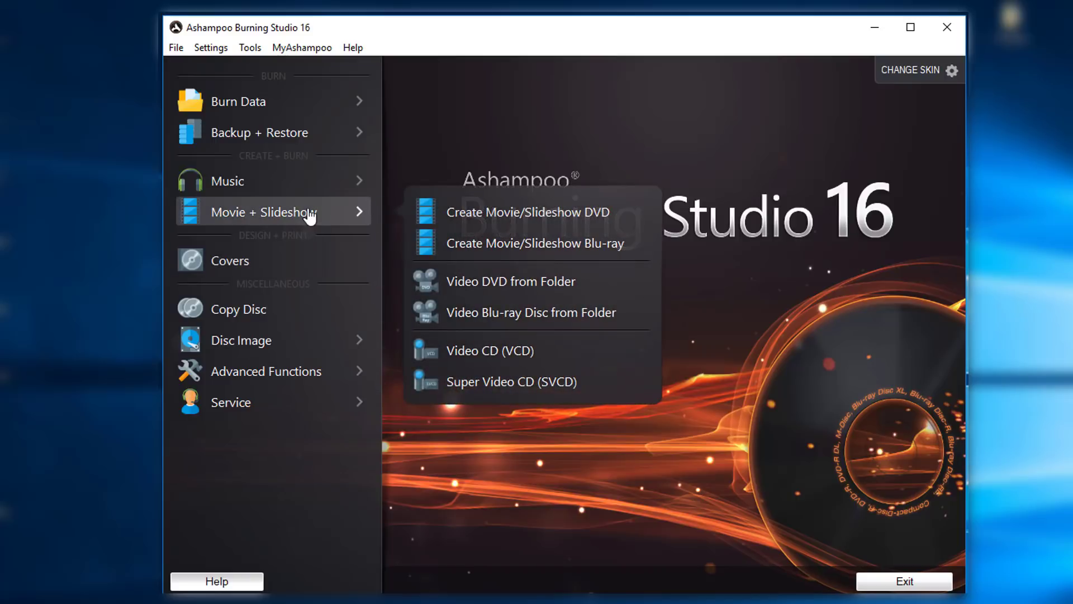
pyautogui.click(469, 207)
pyautogui.moveTo(371, 216)
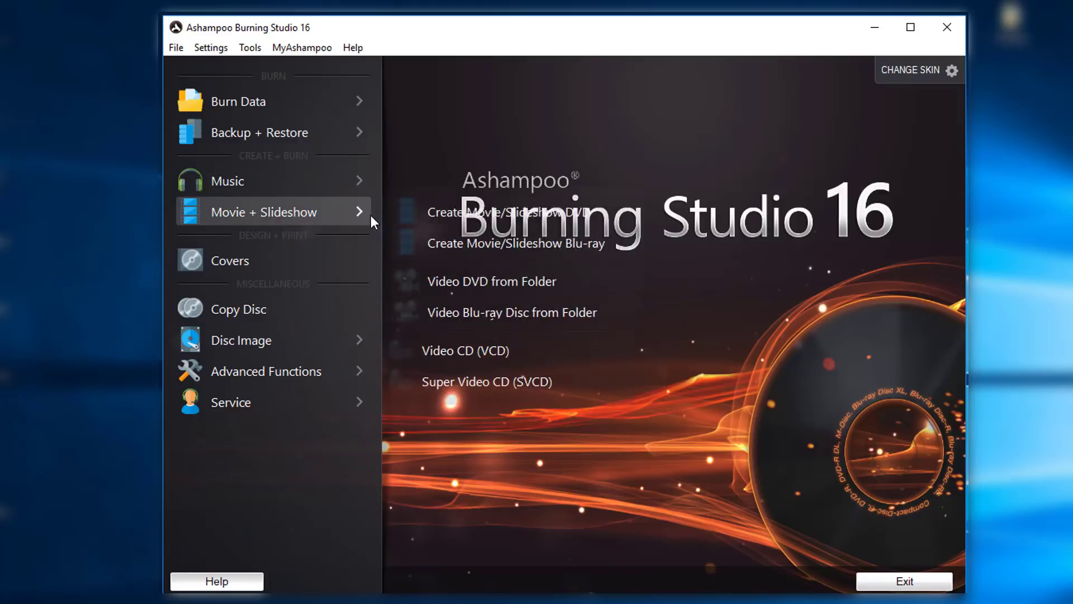
pyautogui.click(470, 230)
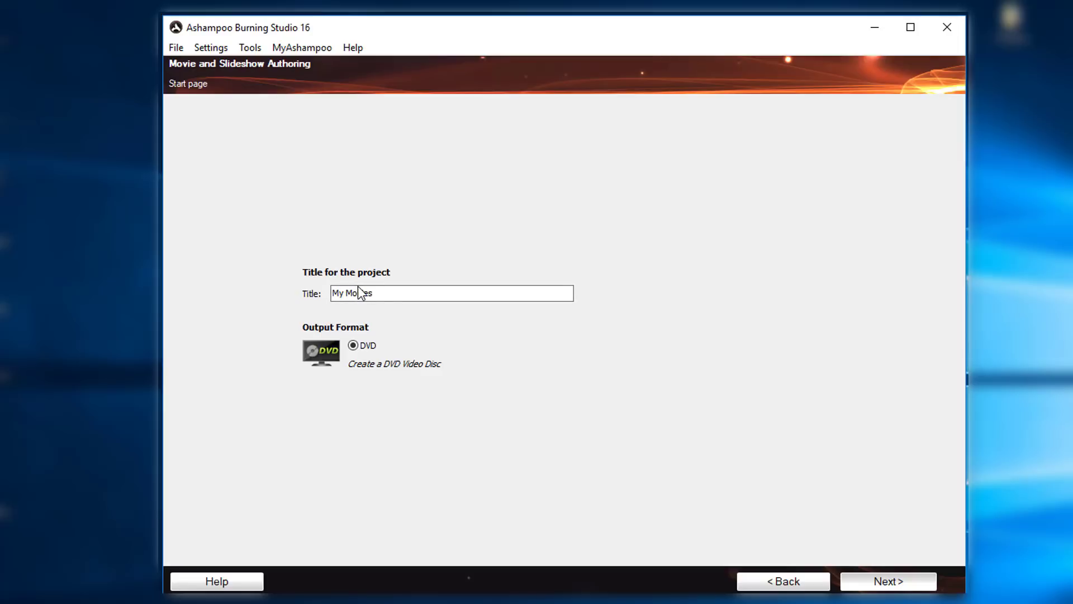
# - Title the DVD project HARUSI and keep the default TV system and 16:9 widescreen format
pyautogui.moveTo(382, 294); pyautogui.dragTo(242, 332)
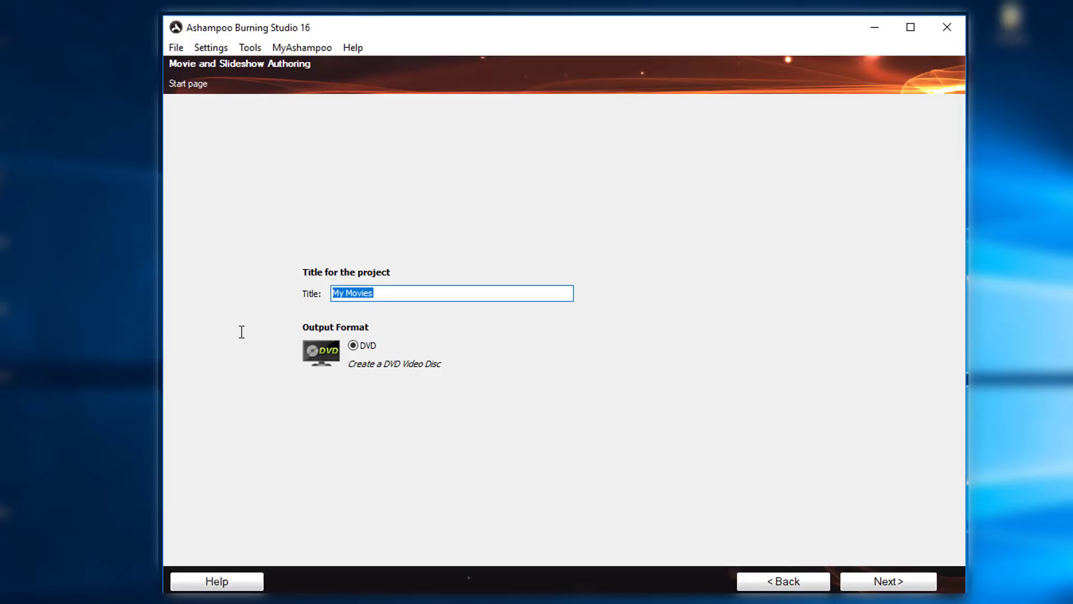
pyautogui.write('h')
pyautogui.press('BackSpace')
pyautogui.write('HA')
pyautogui.write('RUSI')
pyautogui.click(868, 580)
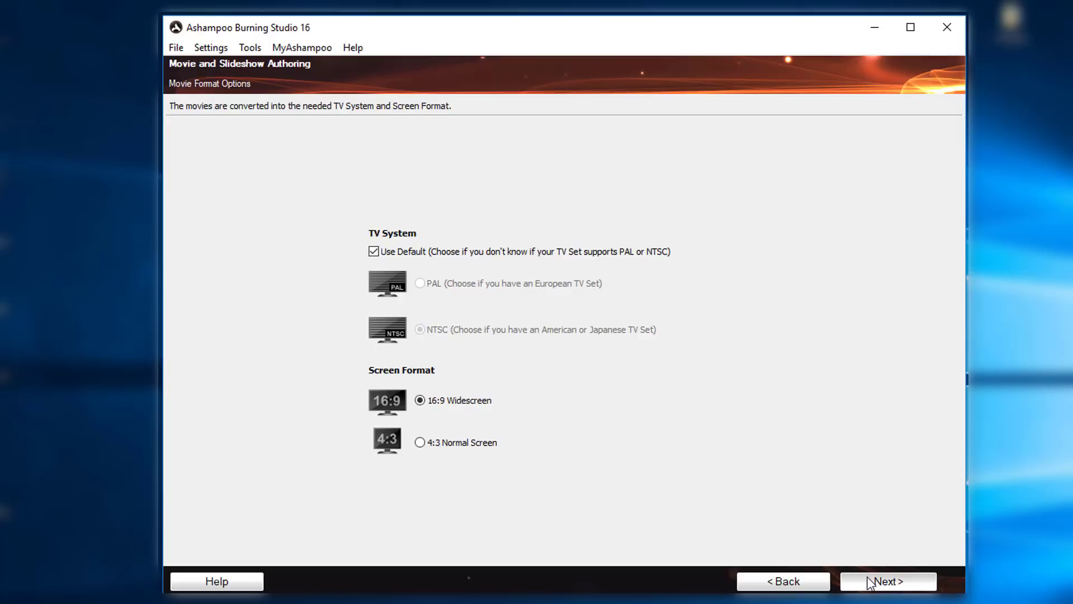
pyautogui.click(918, 581)
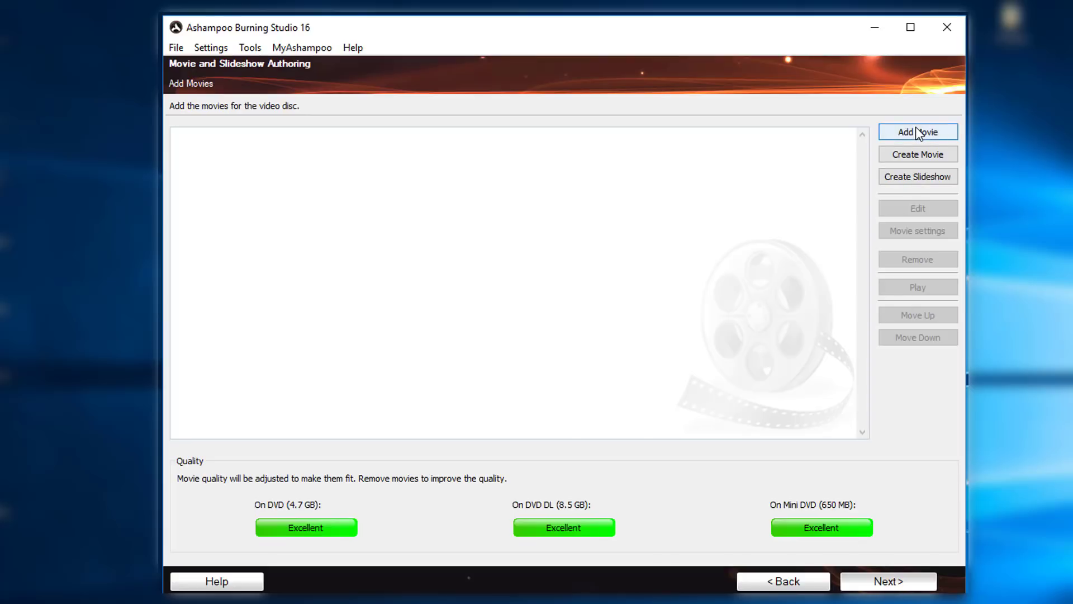
# - Add SampleDVD.mpg to the disc and continue to the menu theme step
pyautogui.click(916, 128)
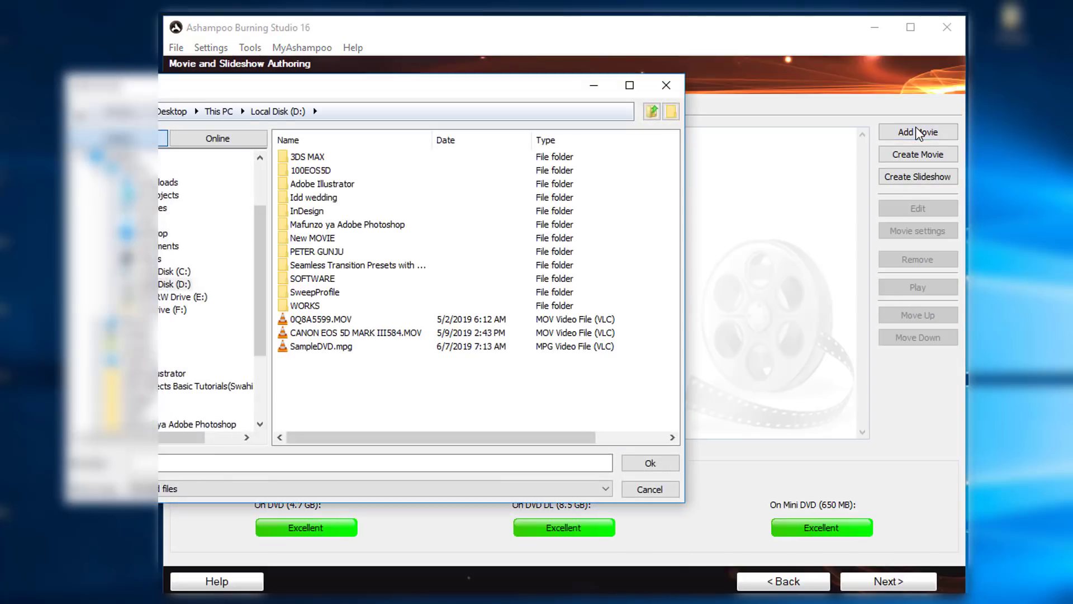
pyautogui.doubleClick(330, 347)
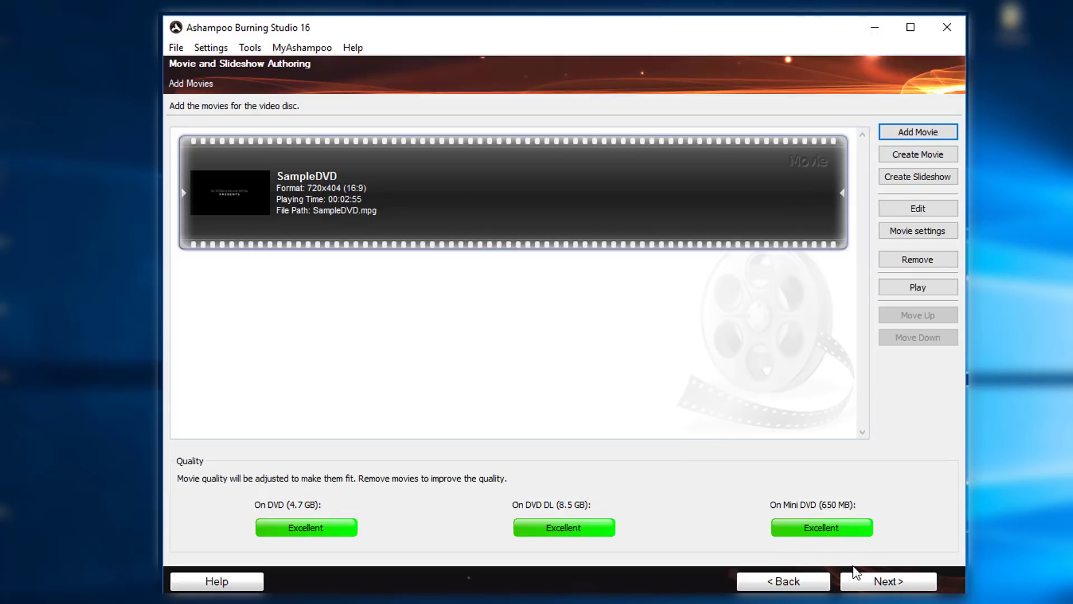
pyautogui.click(882, 583)
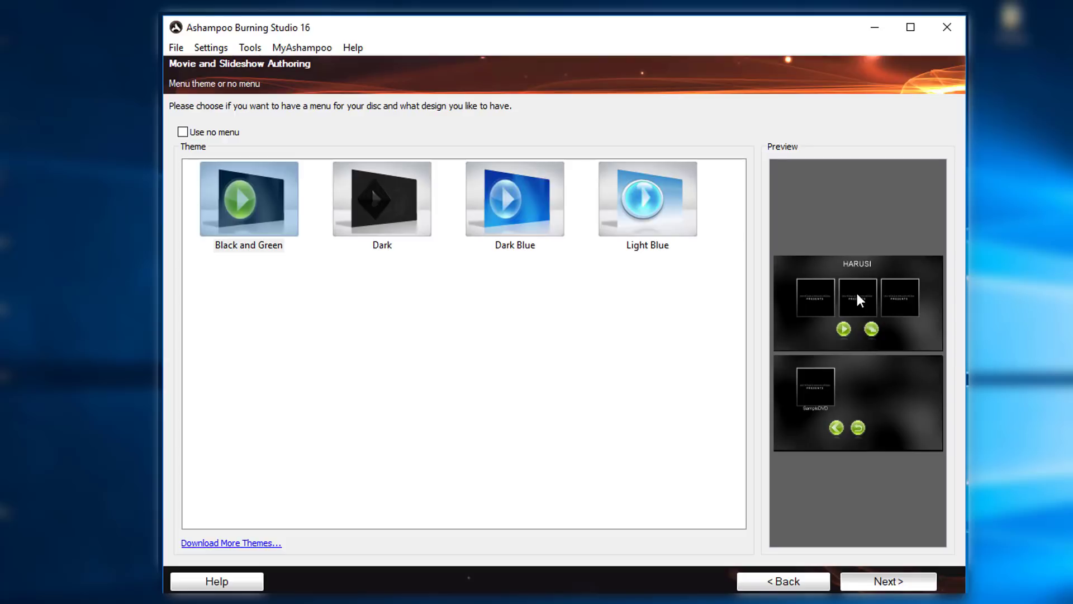
# - Keep the Black and Green menu after trying no menu, review the design, and reach the medium step
pyautogui.click(197, 132)
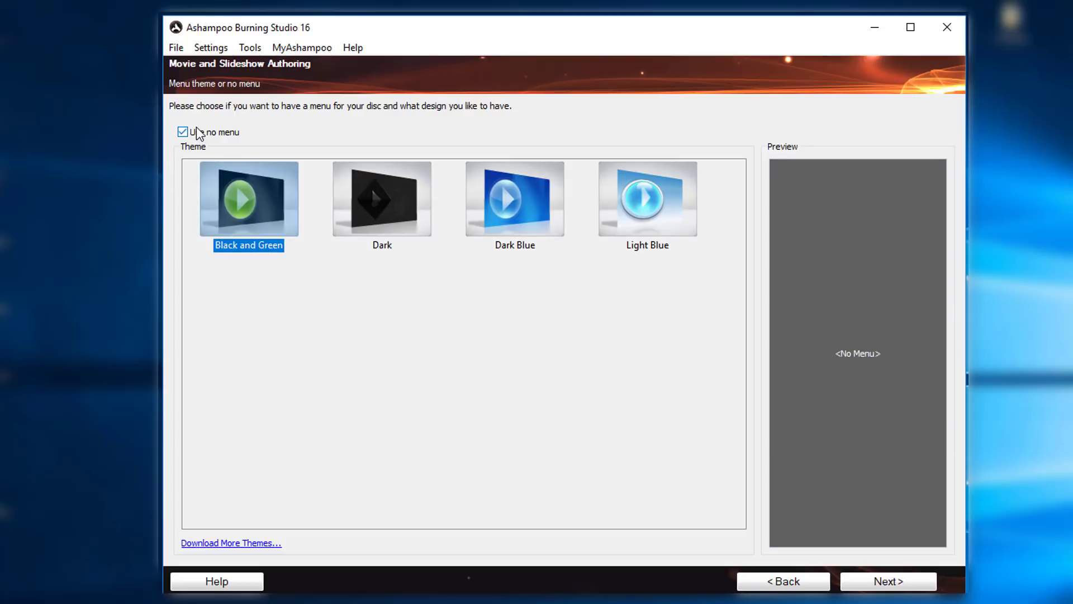
pyautogui.click(196, 132)
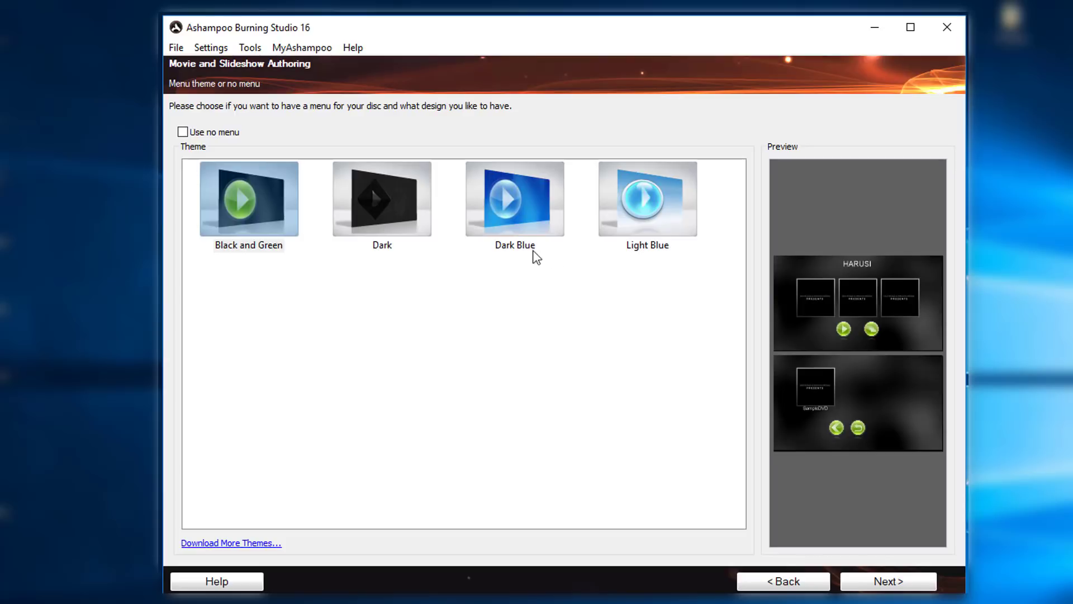
pyautogui.click(889, 582)
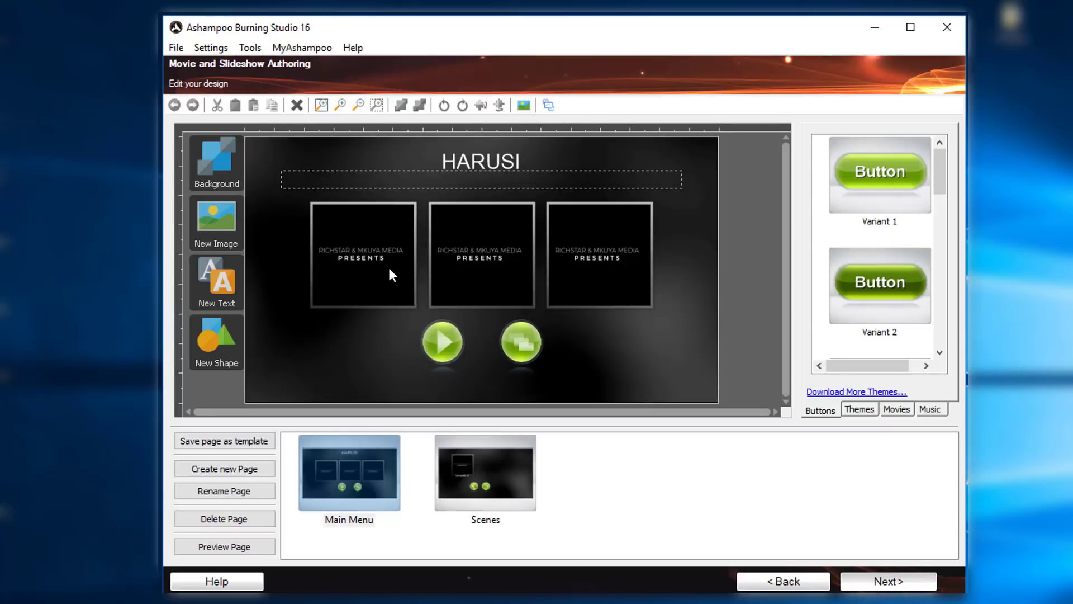
pyautogui.click(389, 269)
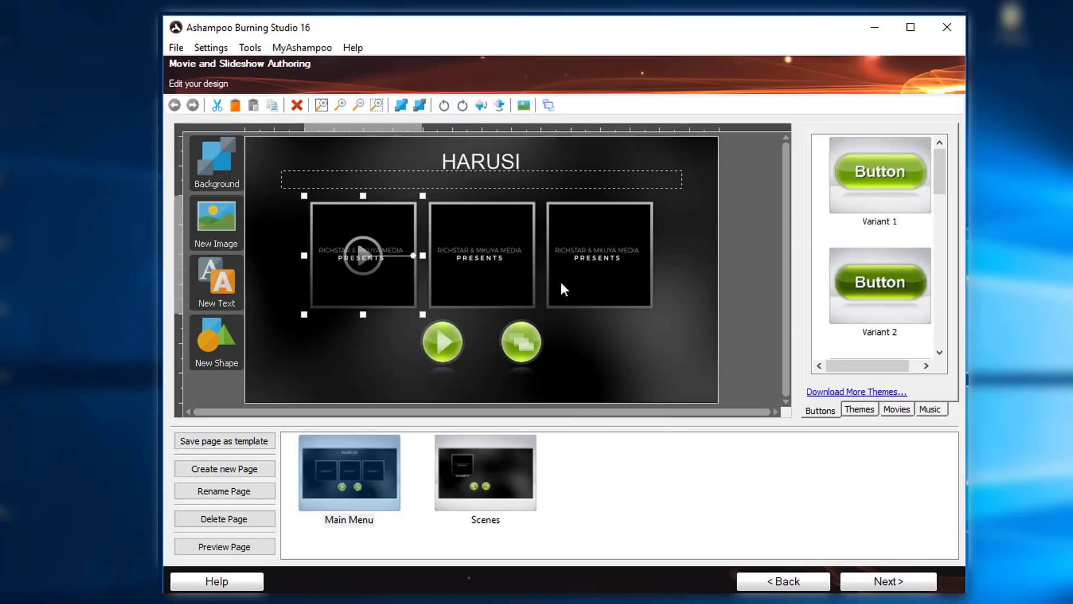
pyautogui.click(663, 331)
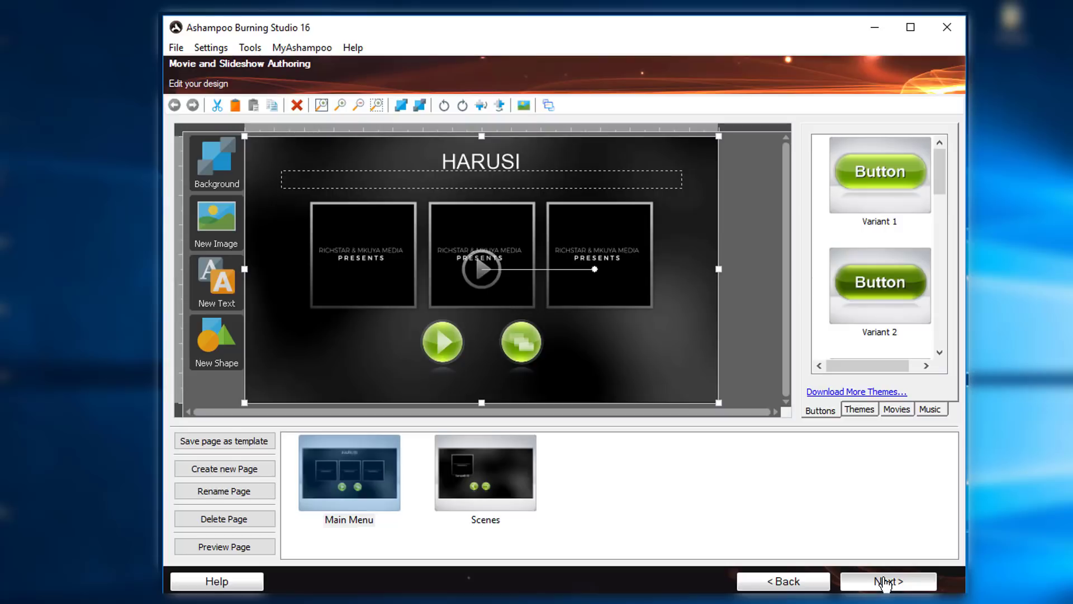
pyautogui.click(885, 583)
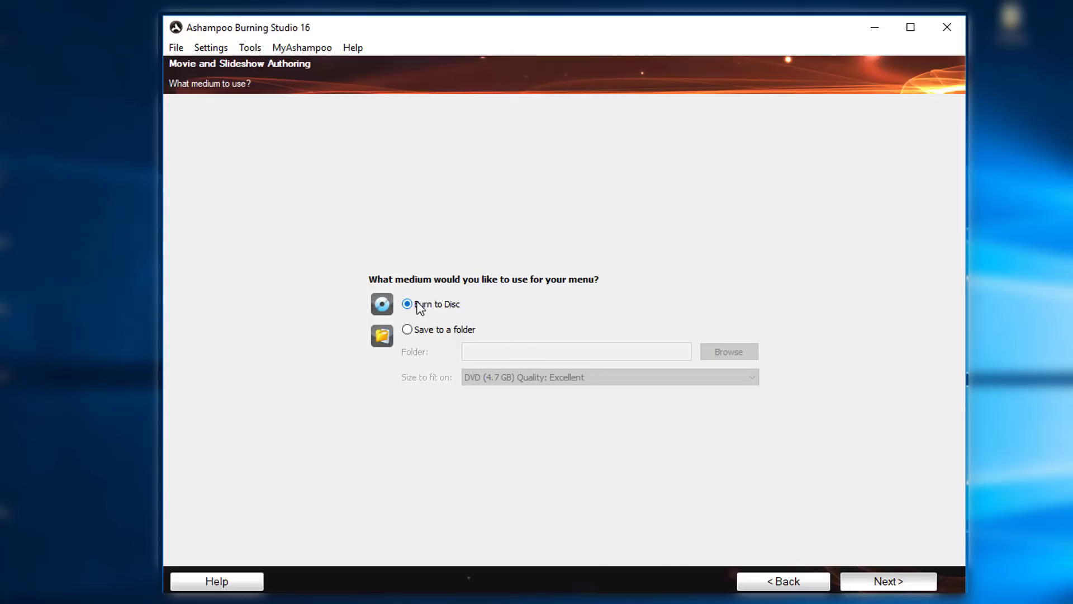
# - Keep the Burn to Disc output and open the TSSTcorp writer's tray for a blank DVD-R
pyautogui.click(892, 582)
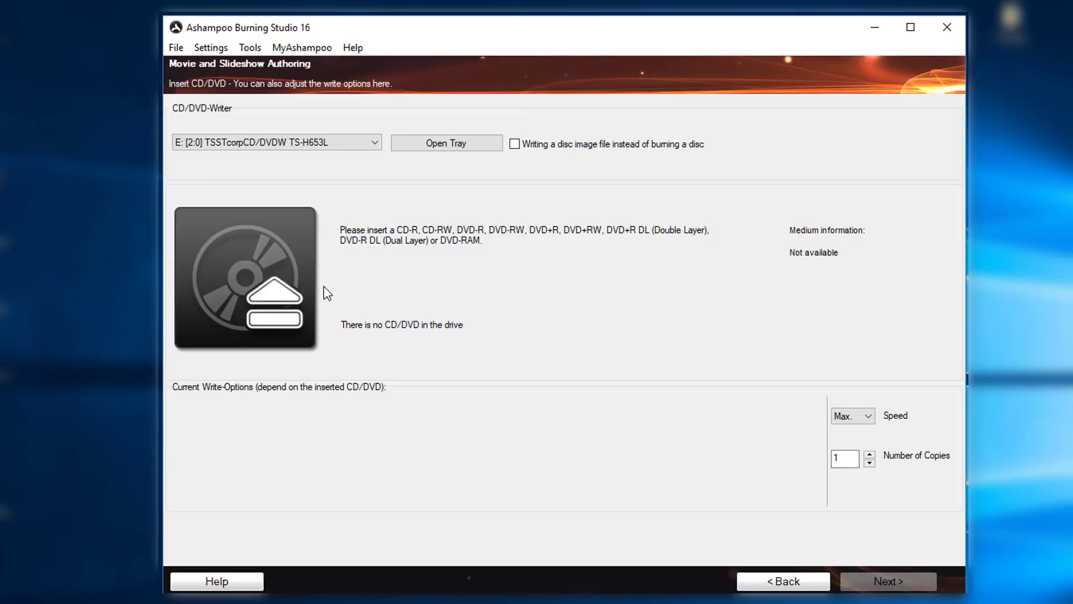
pyautogui.click(465, 139)
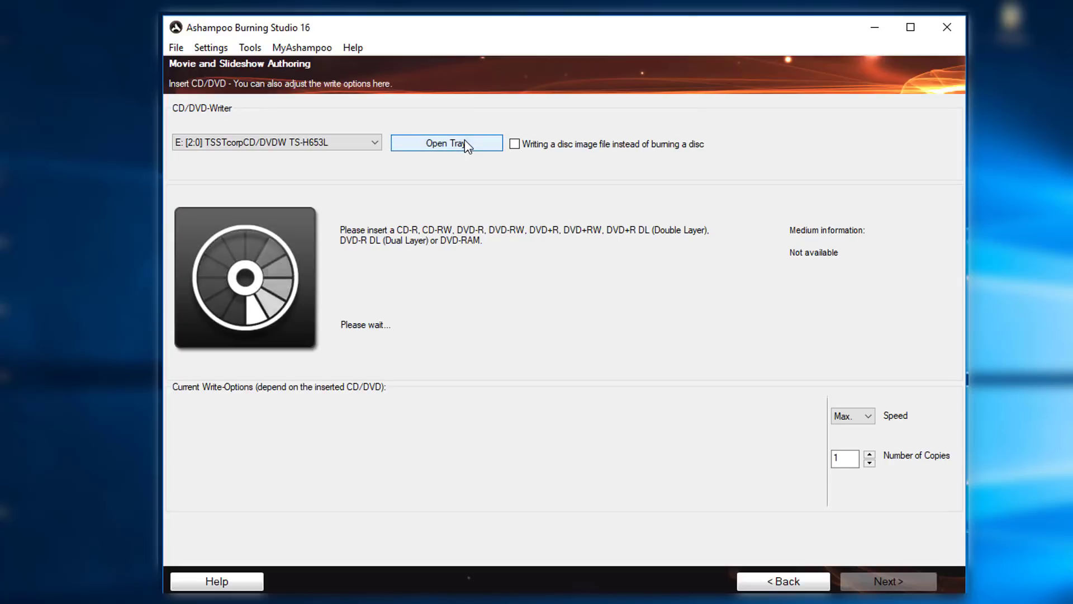